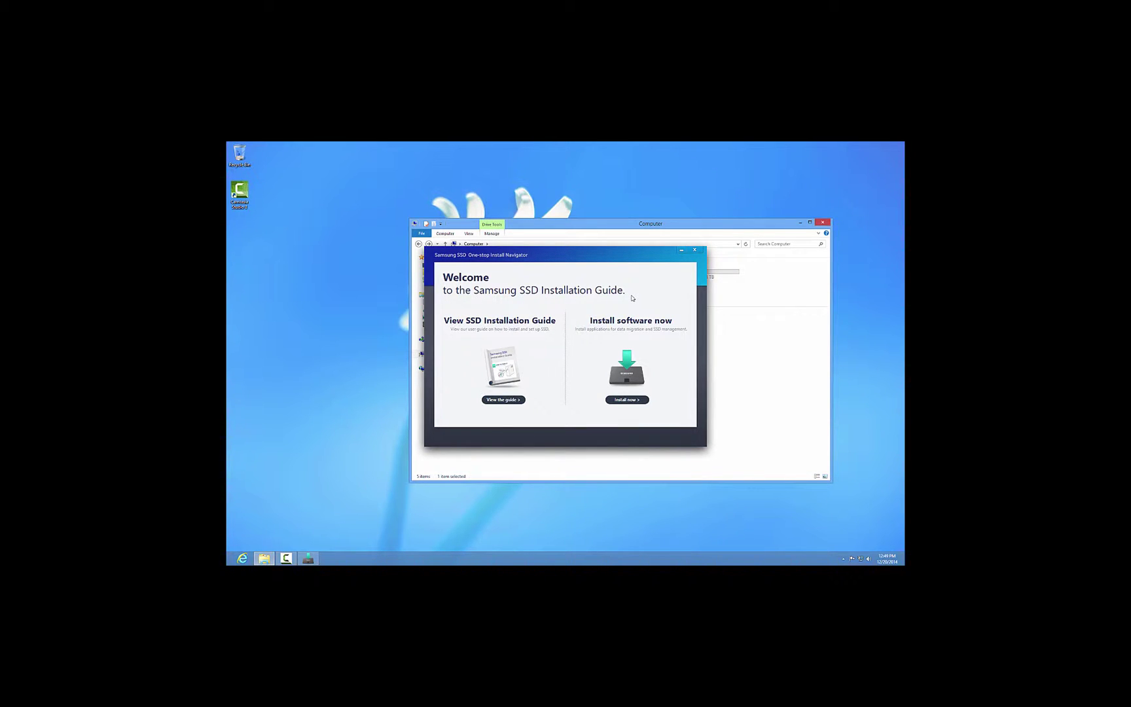
- Choose 'Install software now' in the One-stop Install Navigator
left_click(626, 404)
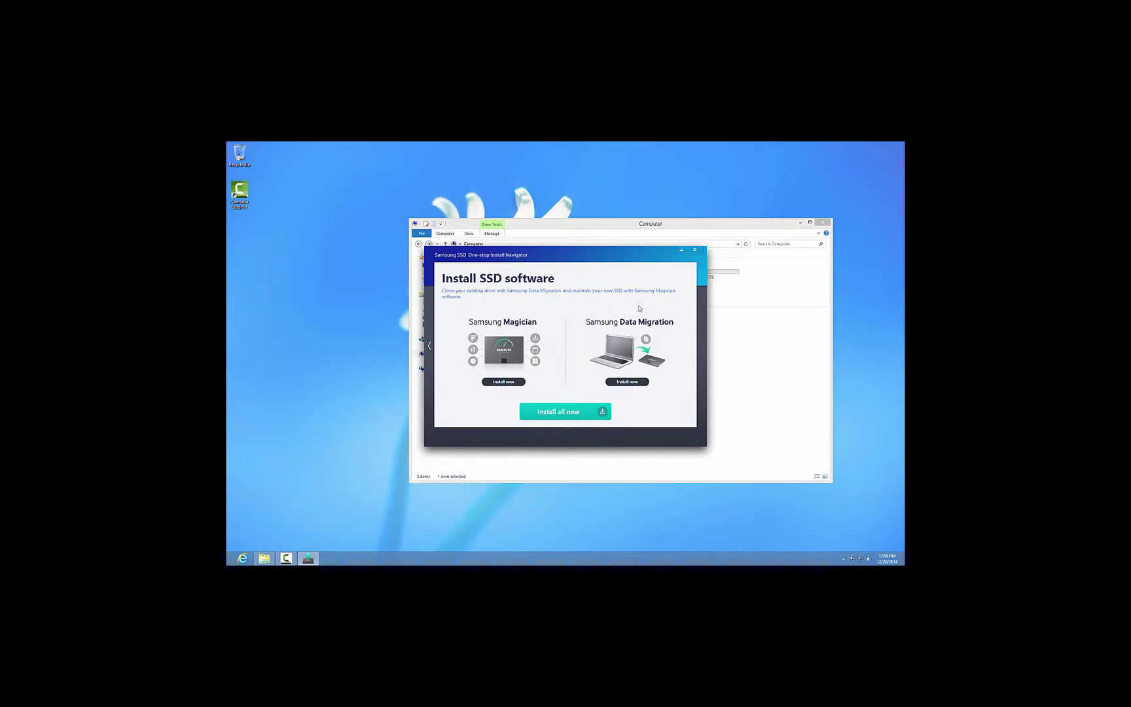
- Start the install-all setup in English and accept the license agreement
left_click(504, 381)
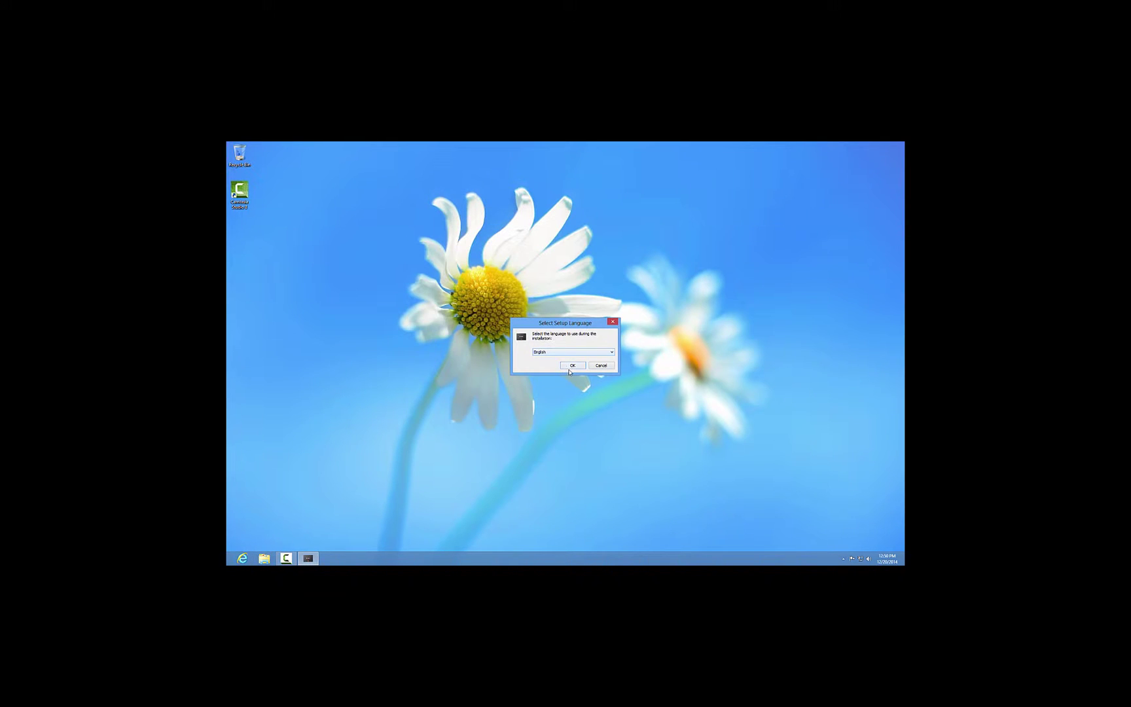
left_click(574, 366)
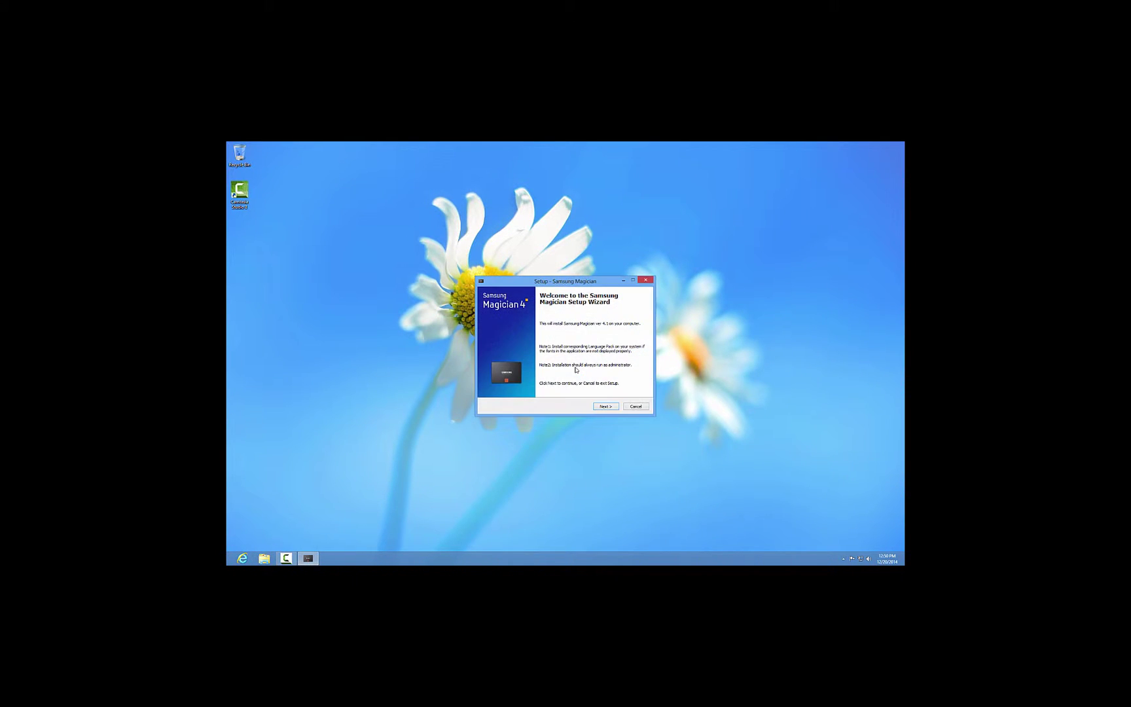
left_click(608, 409)
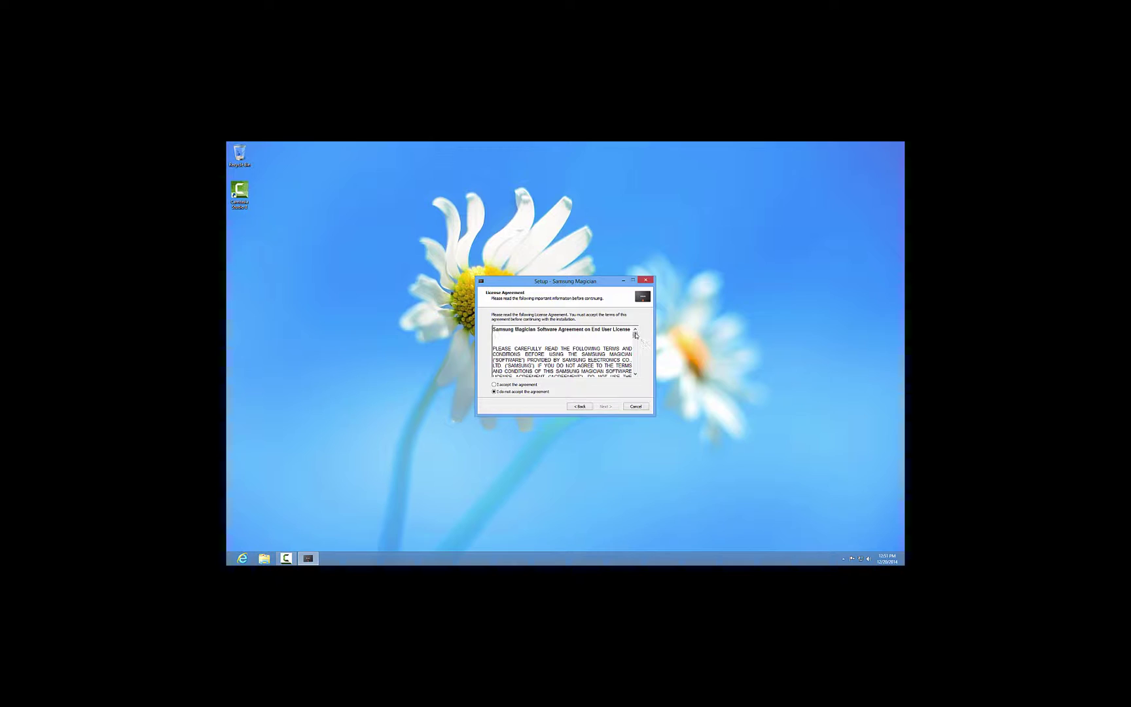
left_click_drag(635, 336, 635, 369)
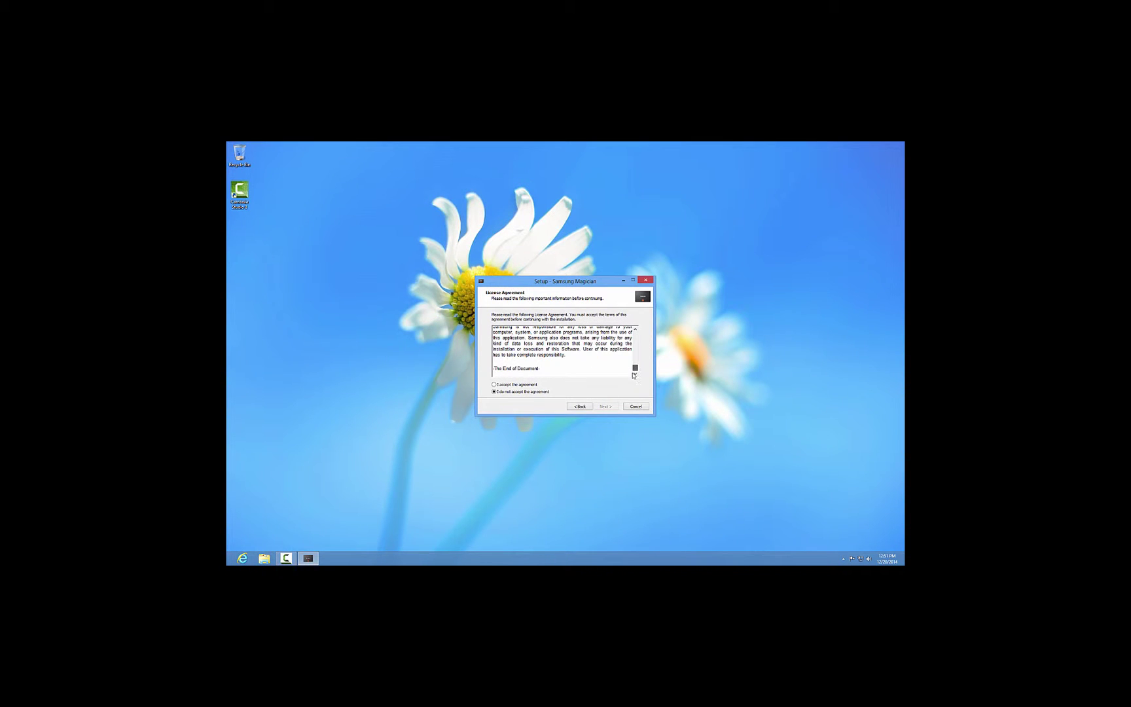
left_click(530, 386)
- Install Samsung Magician to the default folder without extra shortcuts
left_click(608, 409)
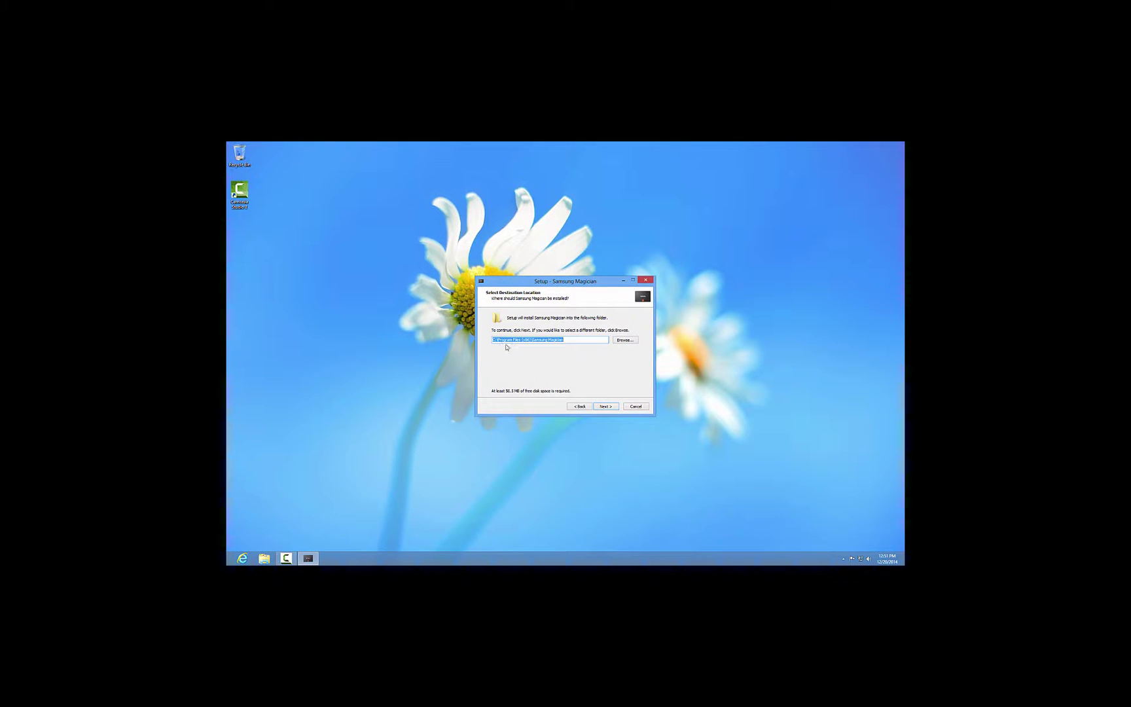
left_click(614, 405)
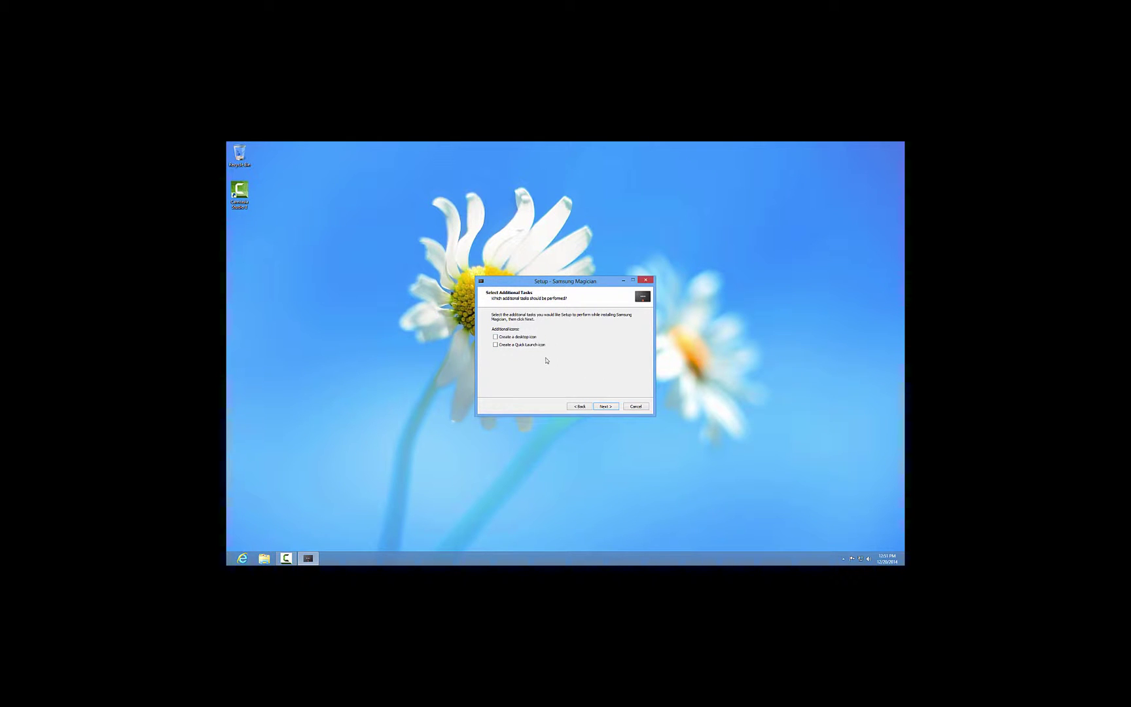
left_click(611, 408)
left_click(611, 408)
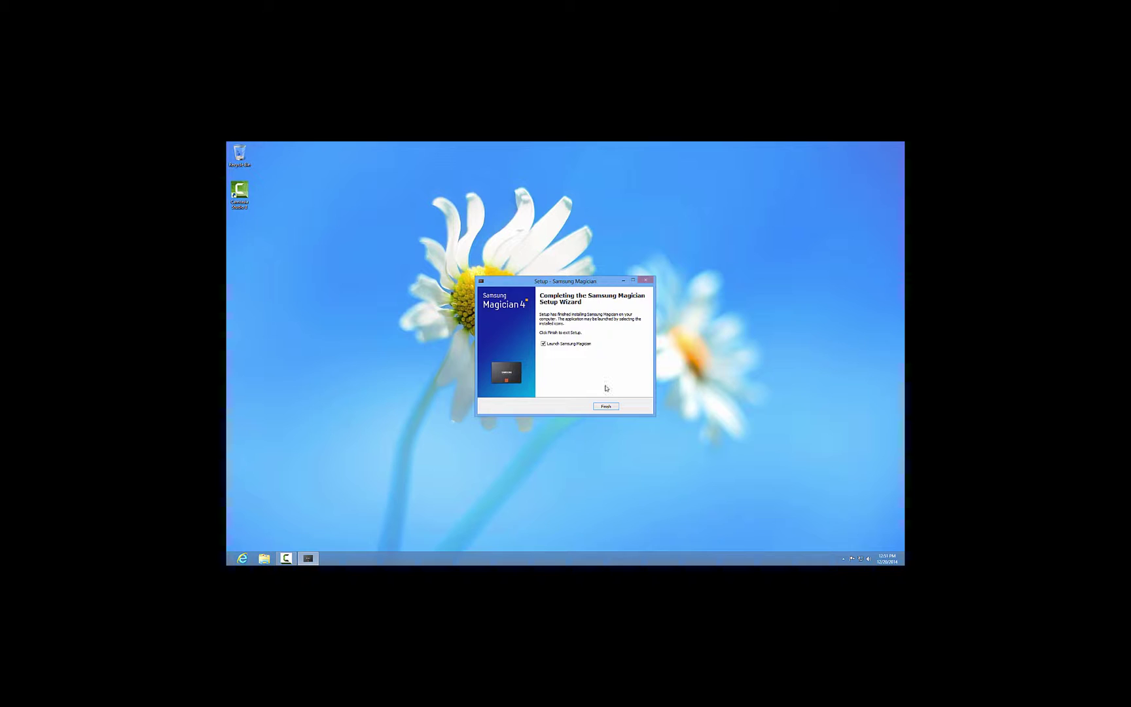
- Launch Samsung Magician and check the Firmware Update page, which reports the latest firmware
left_click(609, 407)
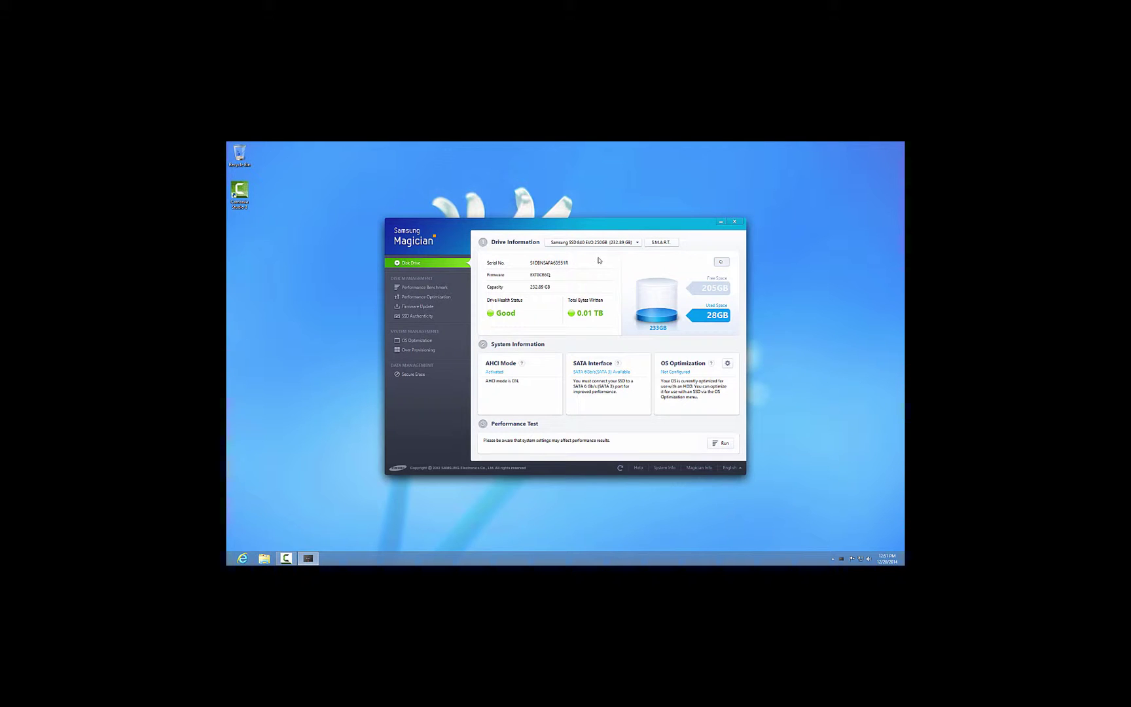
left_click(408, 307)
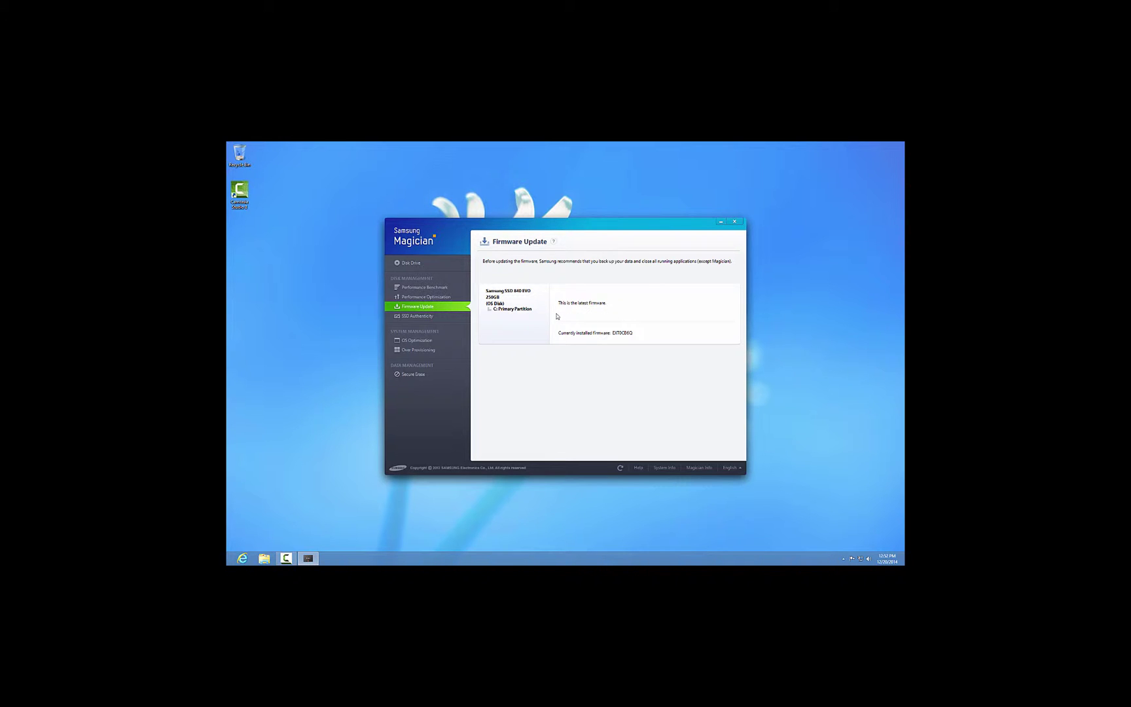
- Visit SSD Authenticity, then open Performance Optimization for the 840 EVO drive
left_click(418, 318)
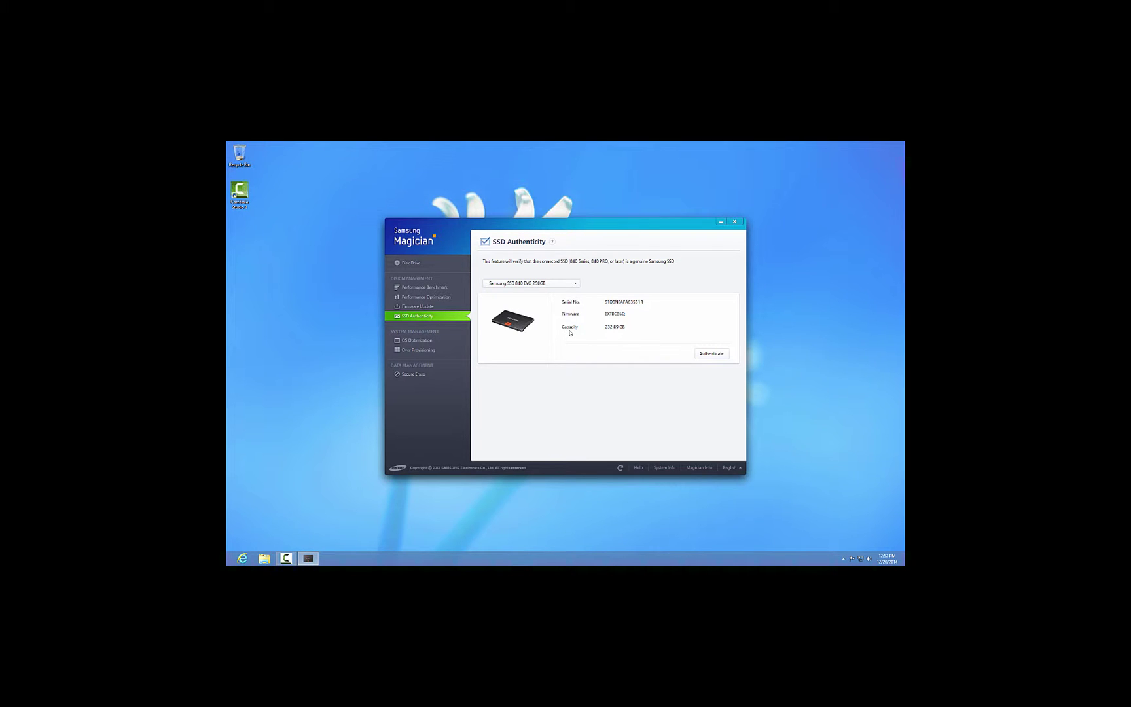
left_click(445, 300)
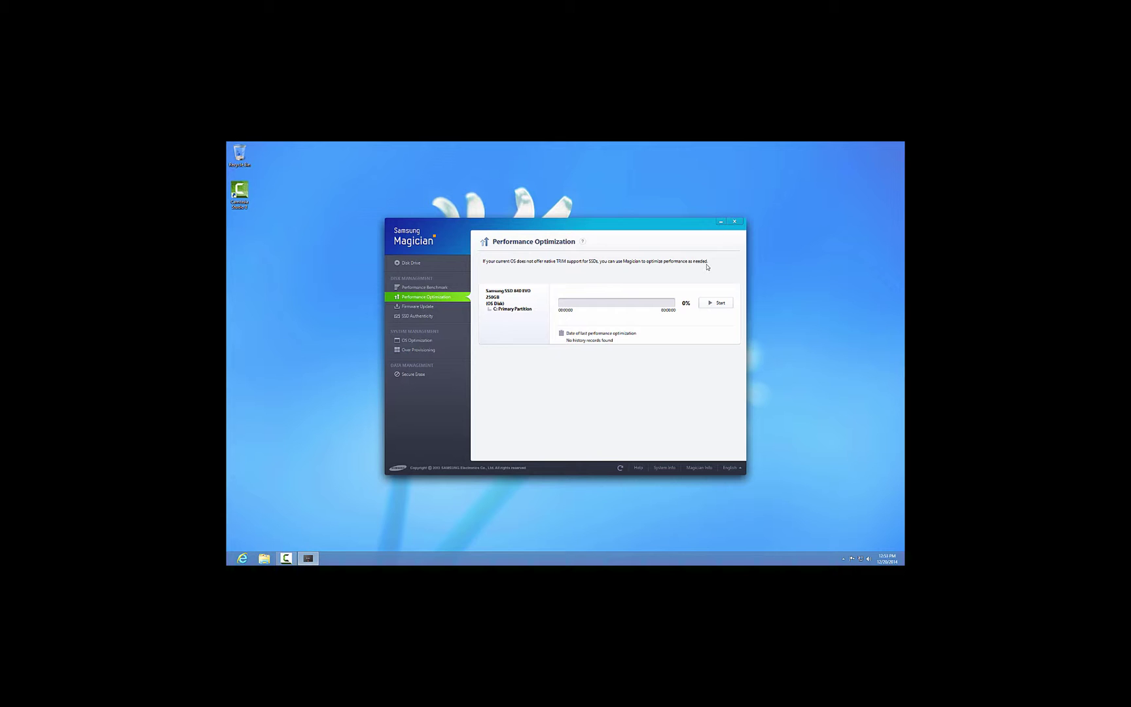
- Run SSD performance optimization to 100%, then return to the Firmware Update page
left_click(721, 304)
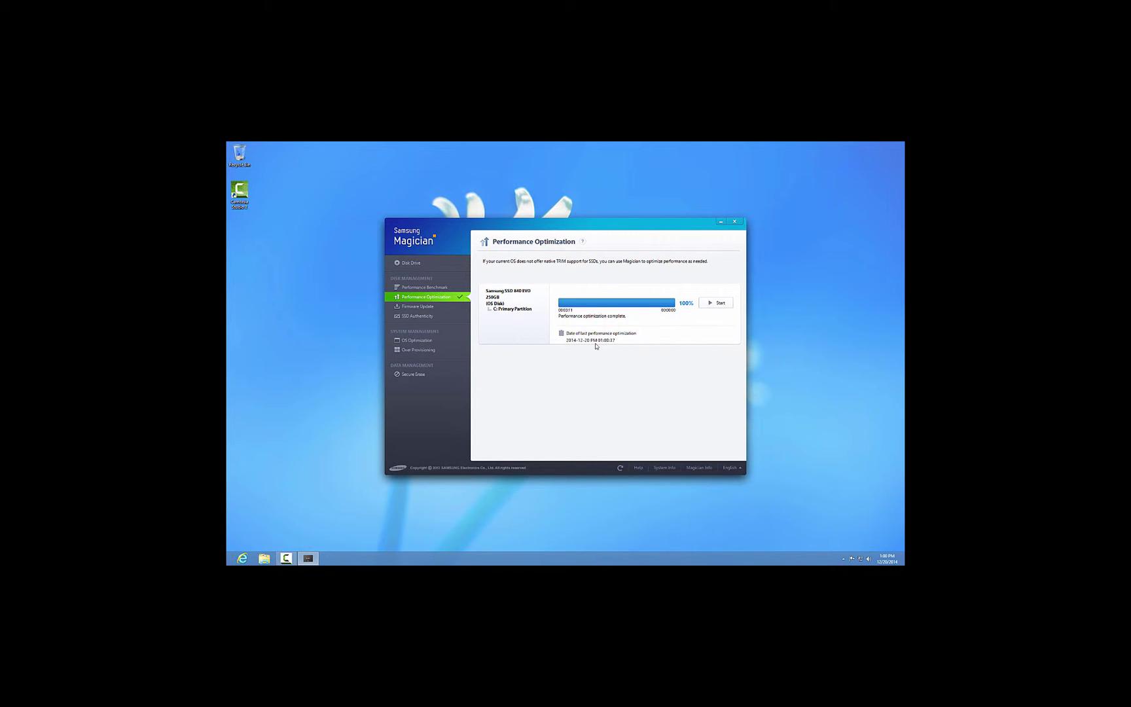
left_click(423, 309)
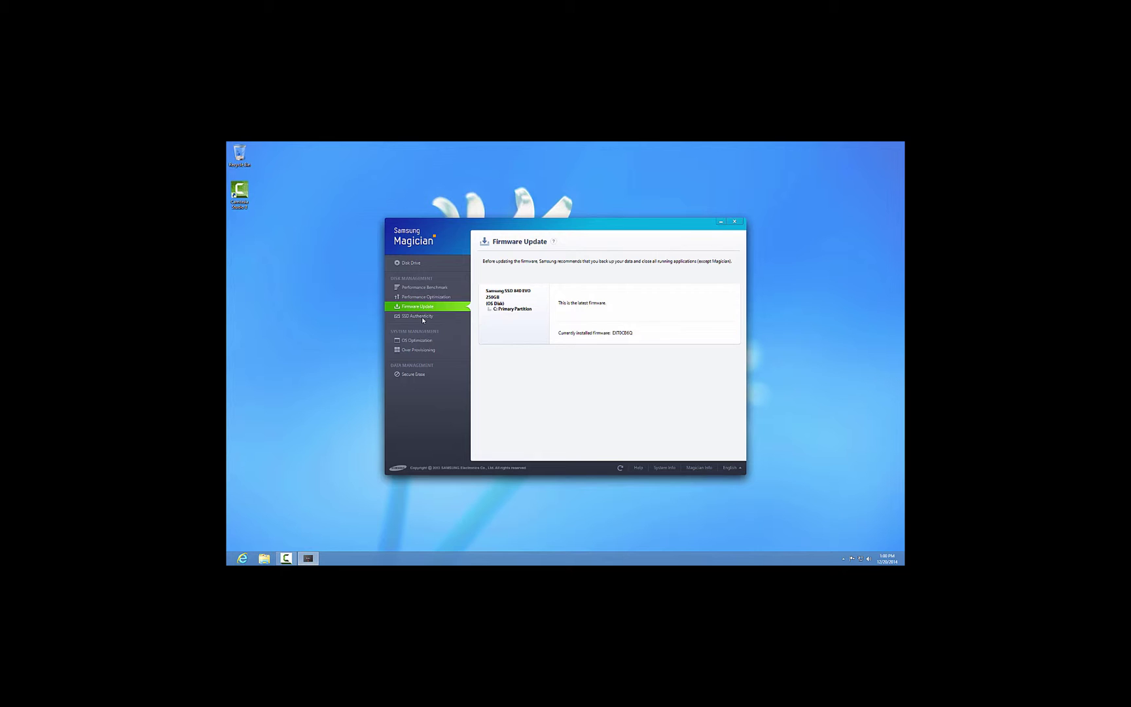
- Run the performance benchmark and paste its screenshot into a new Paint image
left_click(426, 289)
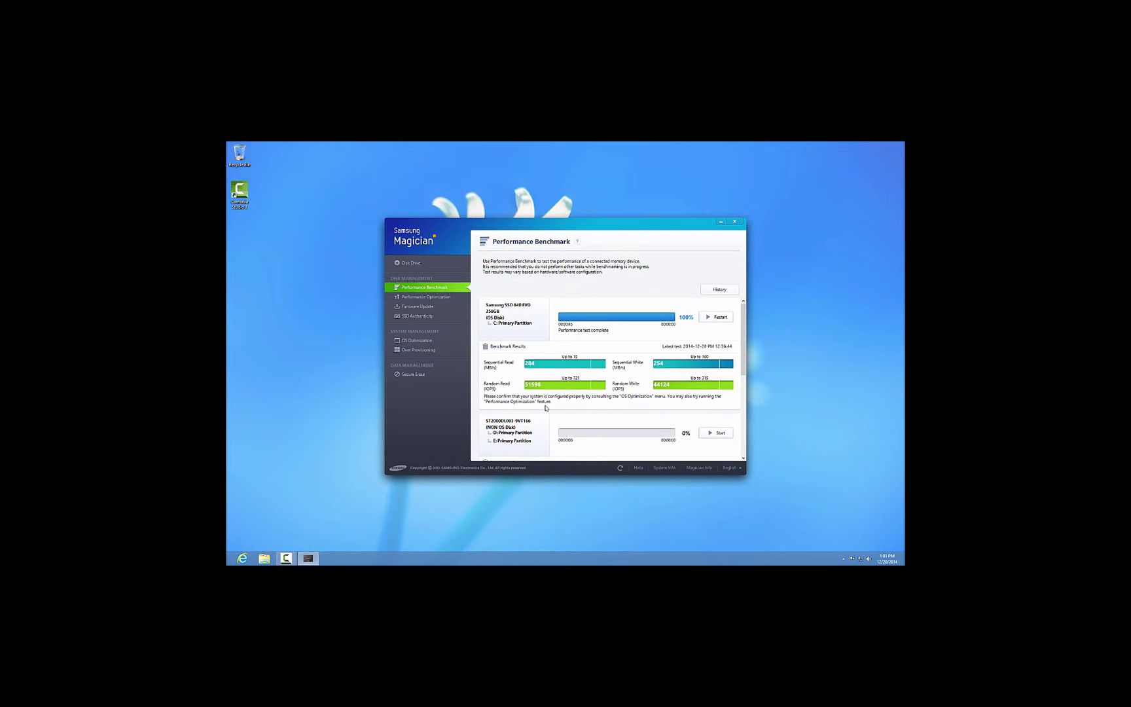
left_click(744, 386)
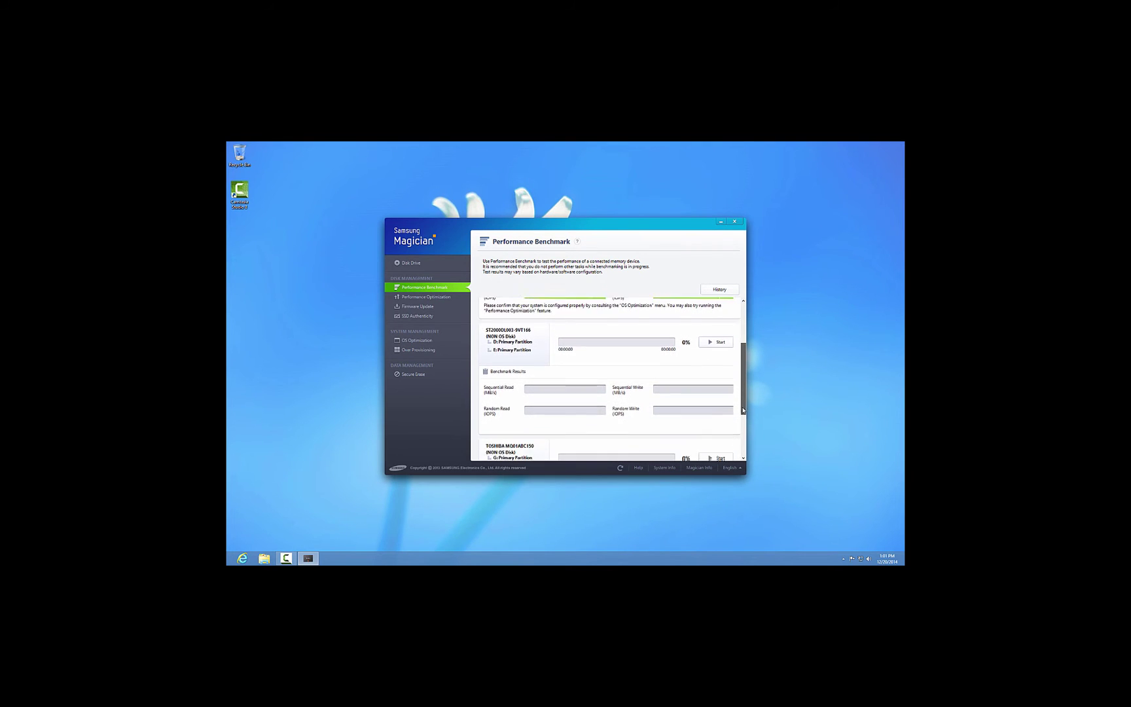
left_click_drag(744, 386, 743, 456)
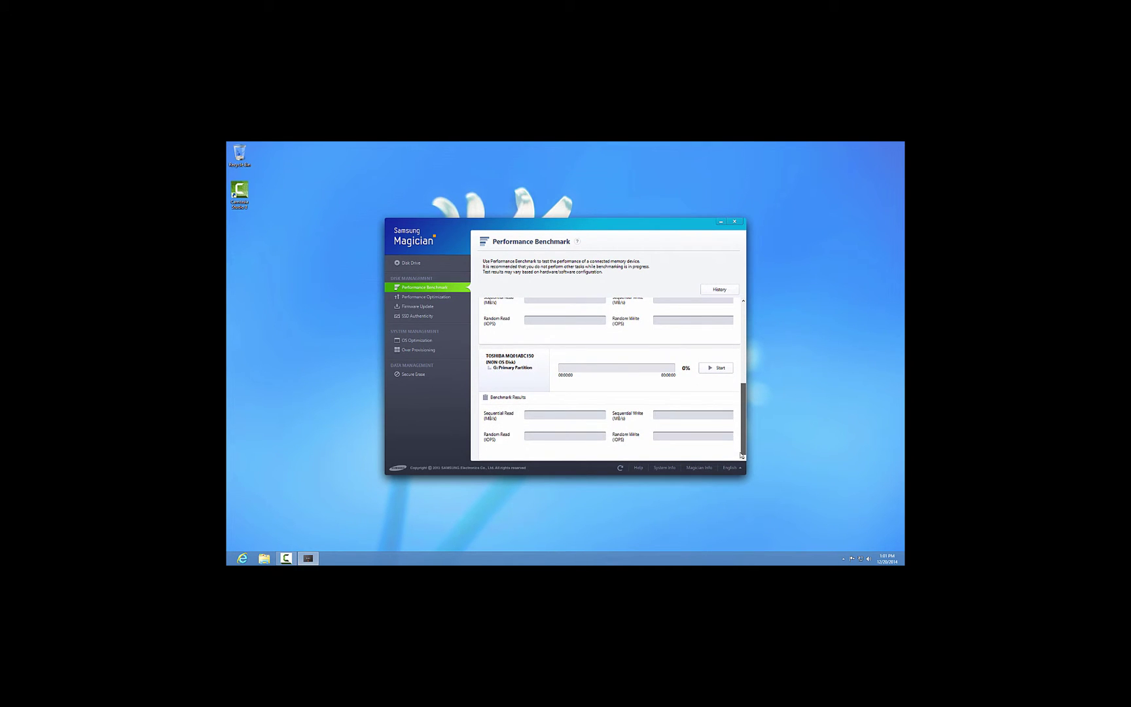
left_click_drag(743, 456, 741, 368)
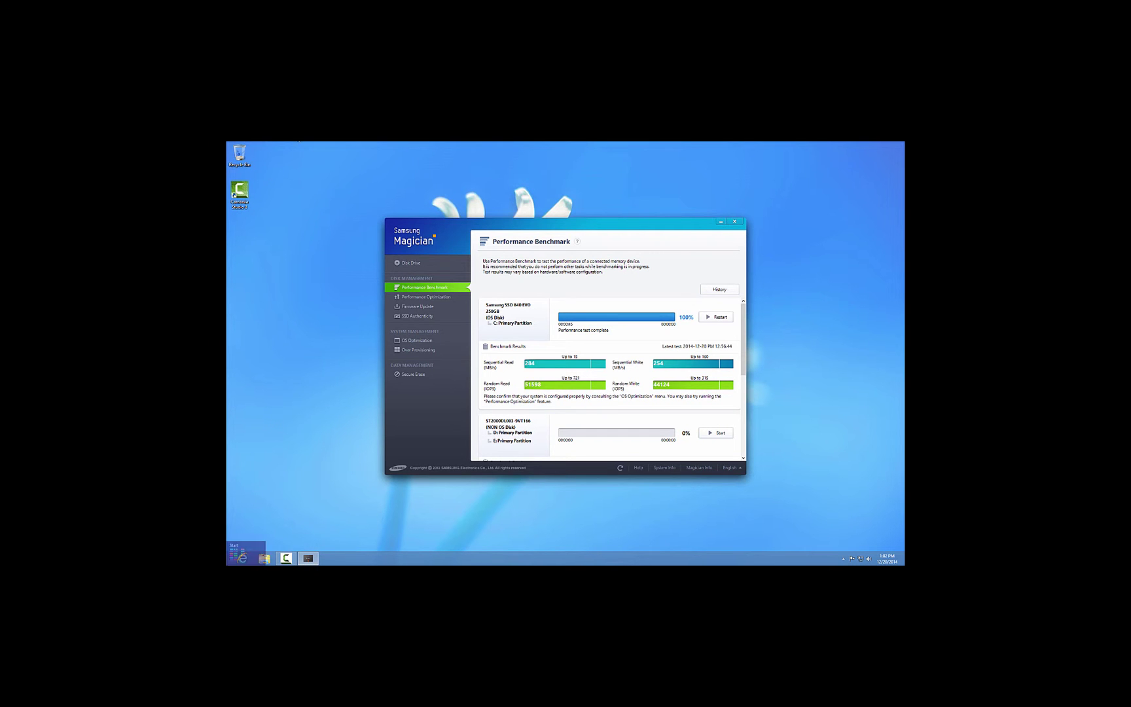
left_click(233, 561)
type("pa")
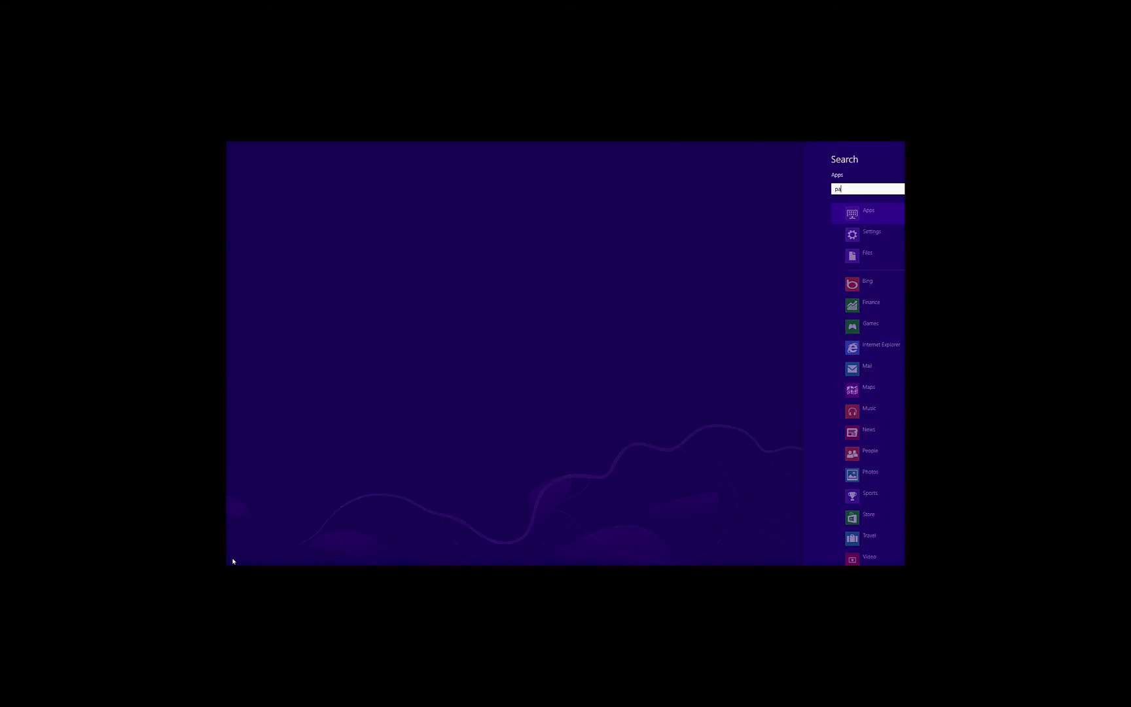
type("int")
key("Return")
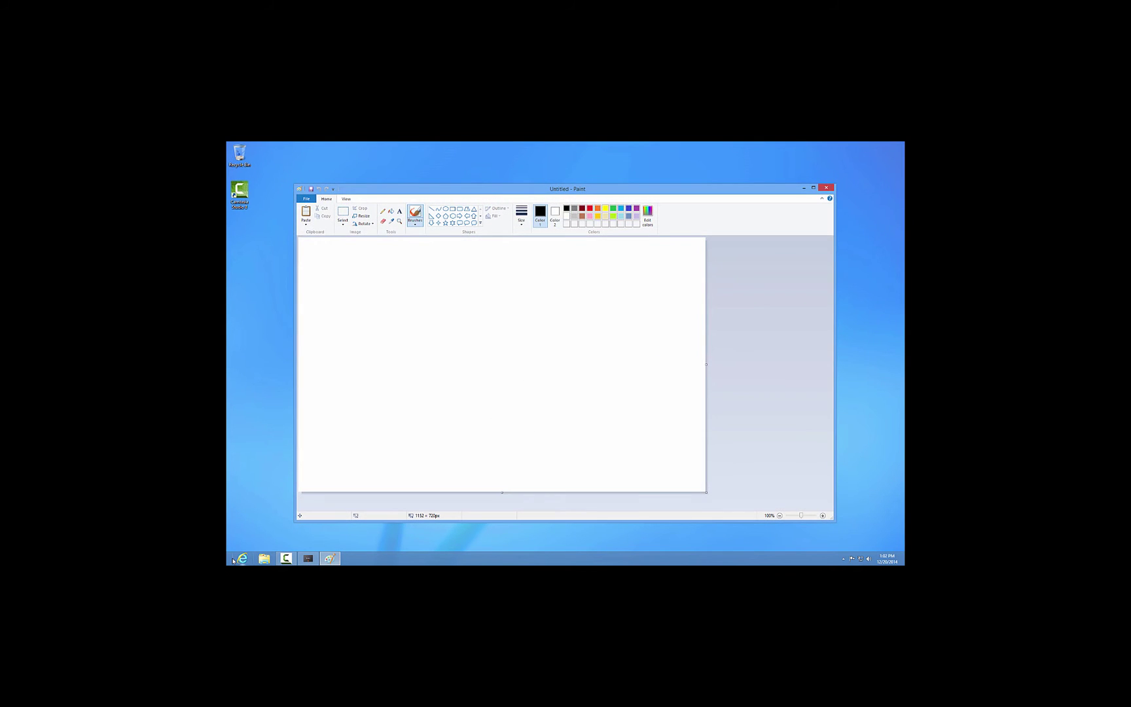
key("ctrl+v")
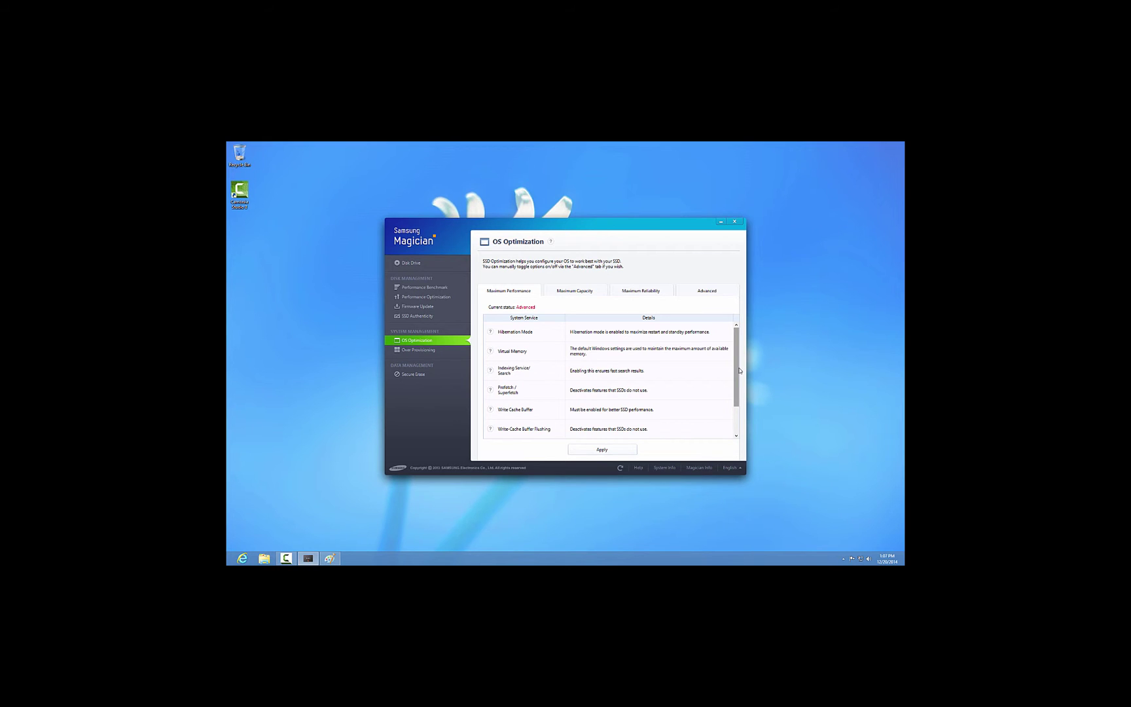
scroll(739, 371, "down", 3)
scroll(739, 371, "up", 3)
- Preview the Advanced, Maximum Capacity, Maximum Reliability and Maximum Performance optimization settings
left_click(717, 296)
left_click(574, 293)
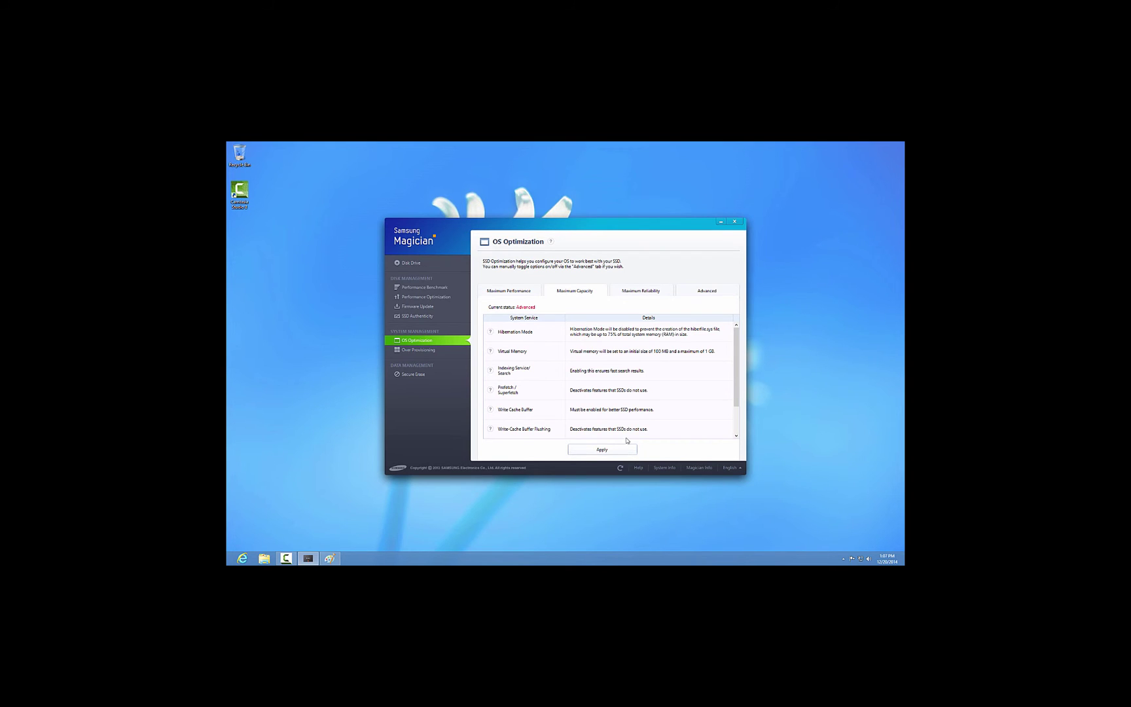
left_click(644, 293)
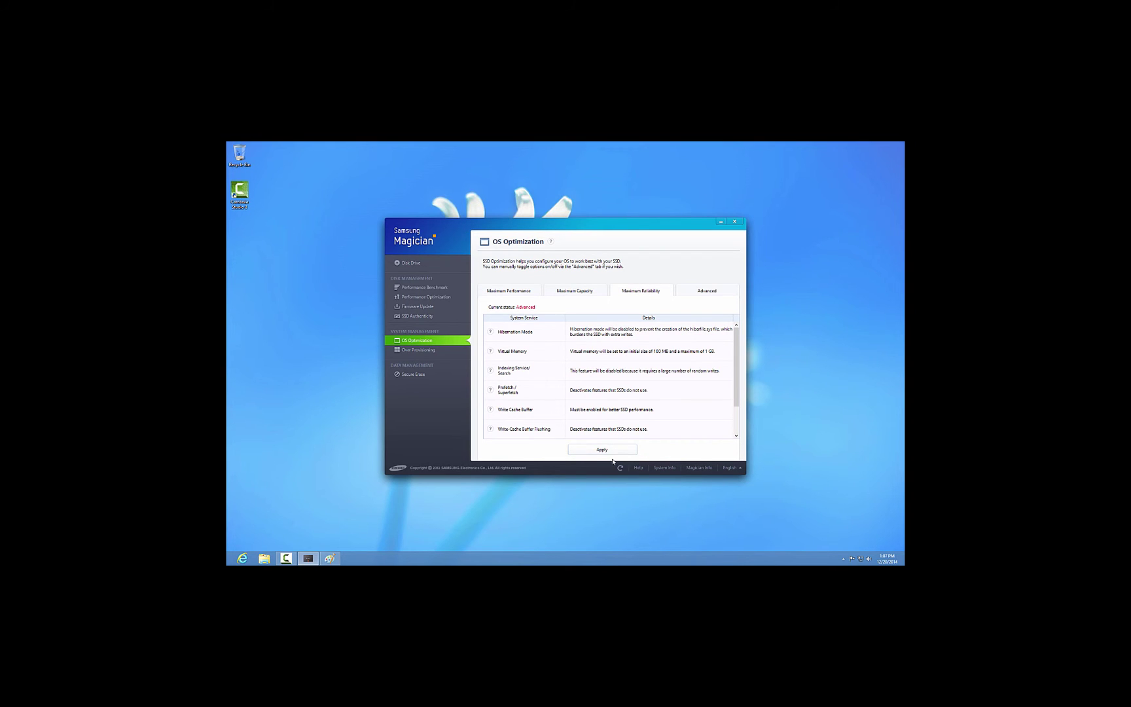
left_click(511, 293)
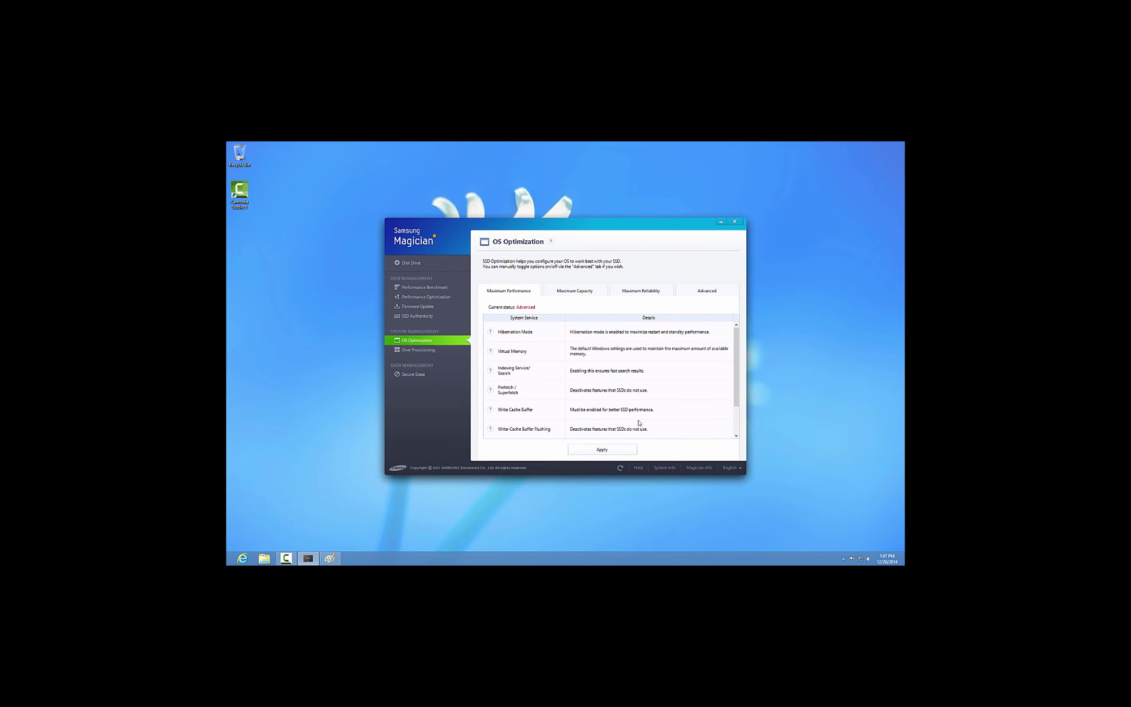
left_click(713, 295)
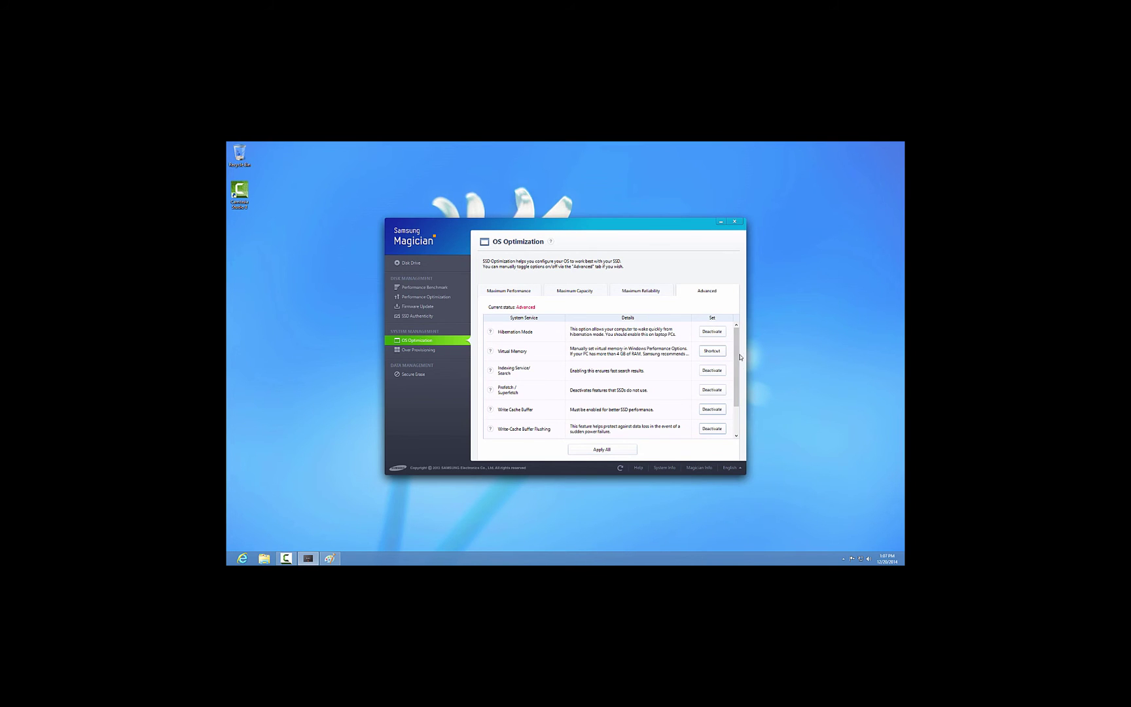
mouse_move(740, 353)
left_mouse_down()
mouse_move(739, 412)
mouse_move(743, 327)
left_mouse_up()
- Apply the Maximum Performance profile, acknowledge the reboot notice, and close Magician
left_click(522, 294)
left_click(604, 449)
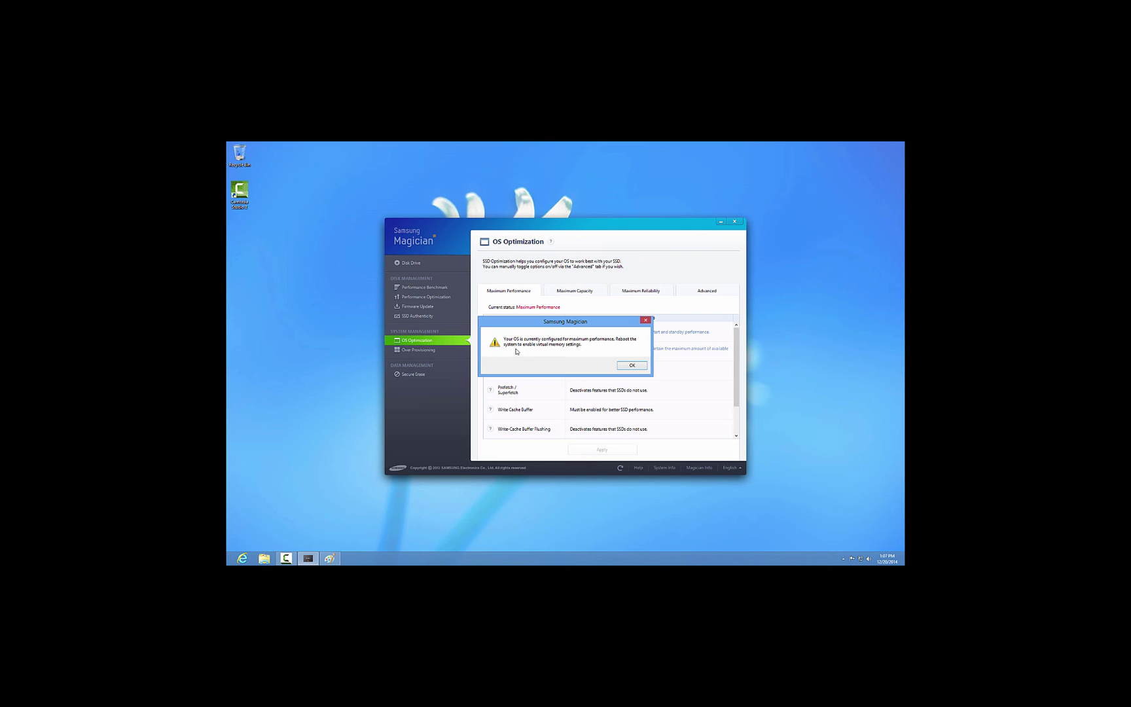
left_click(637, 367)
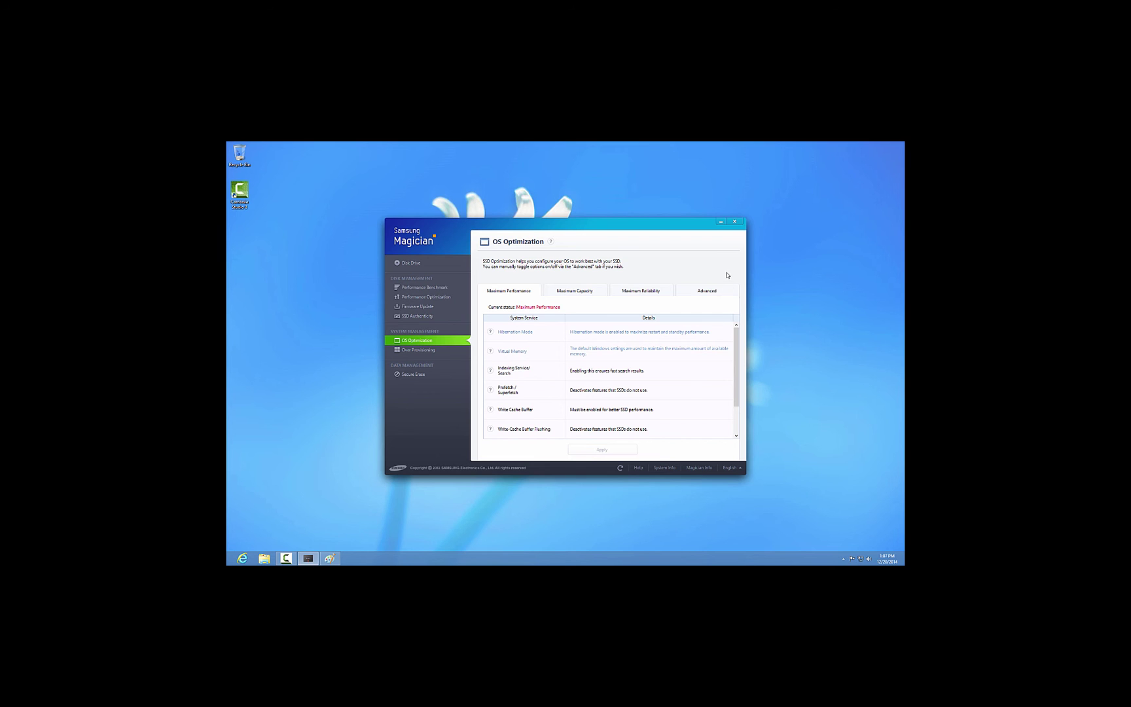
left_click(735, 222)
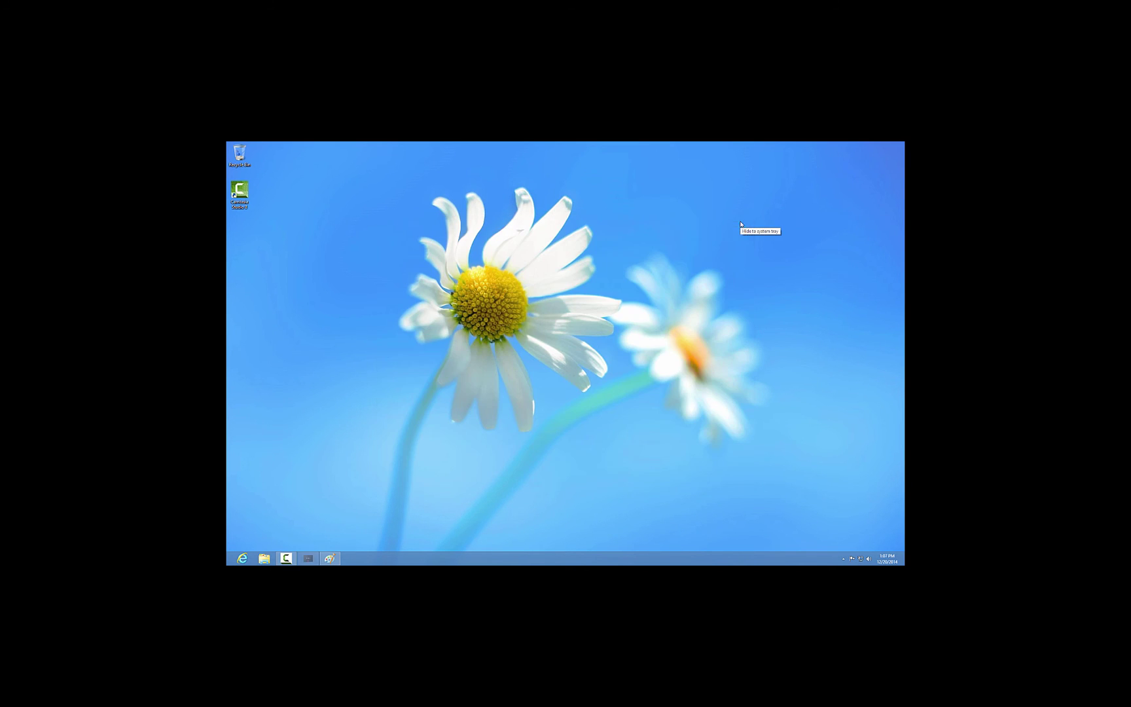
- Restore Paint and save the benchmark image as 'SSD Performance' in Documents
left_click(309, 558)
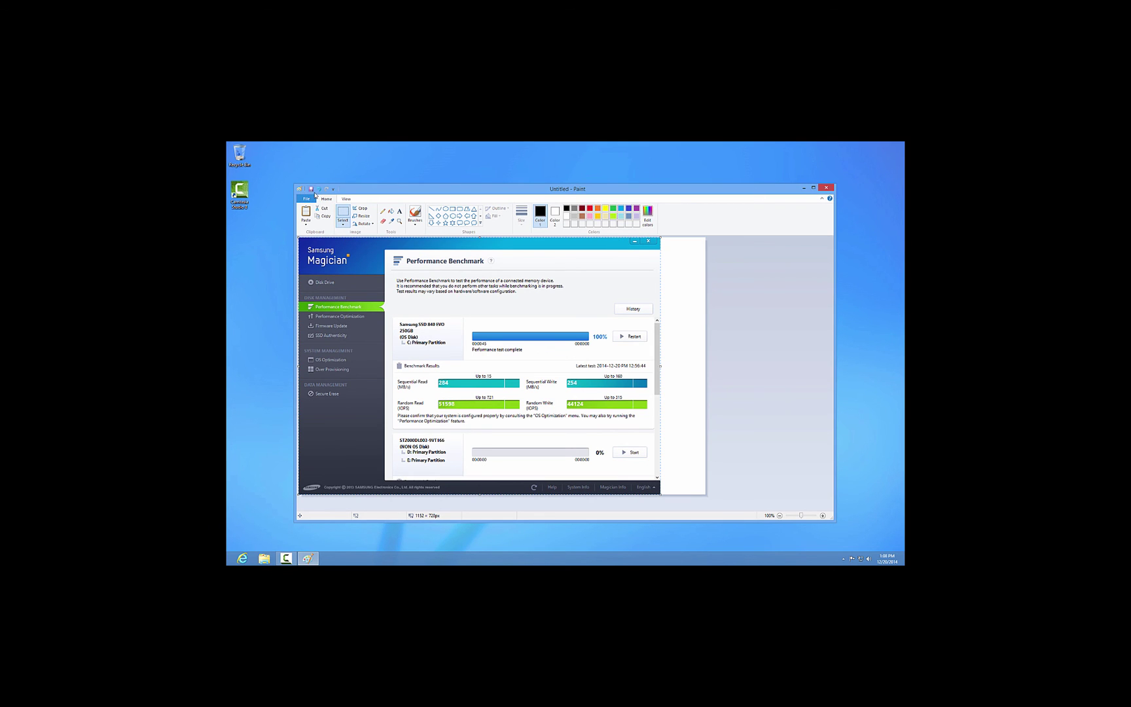
key("ctrl+s")
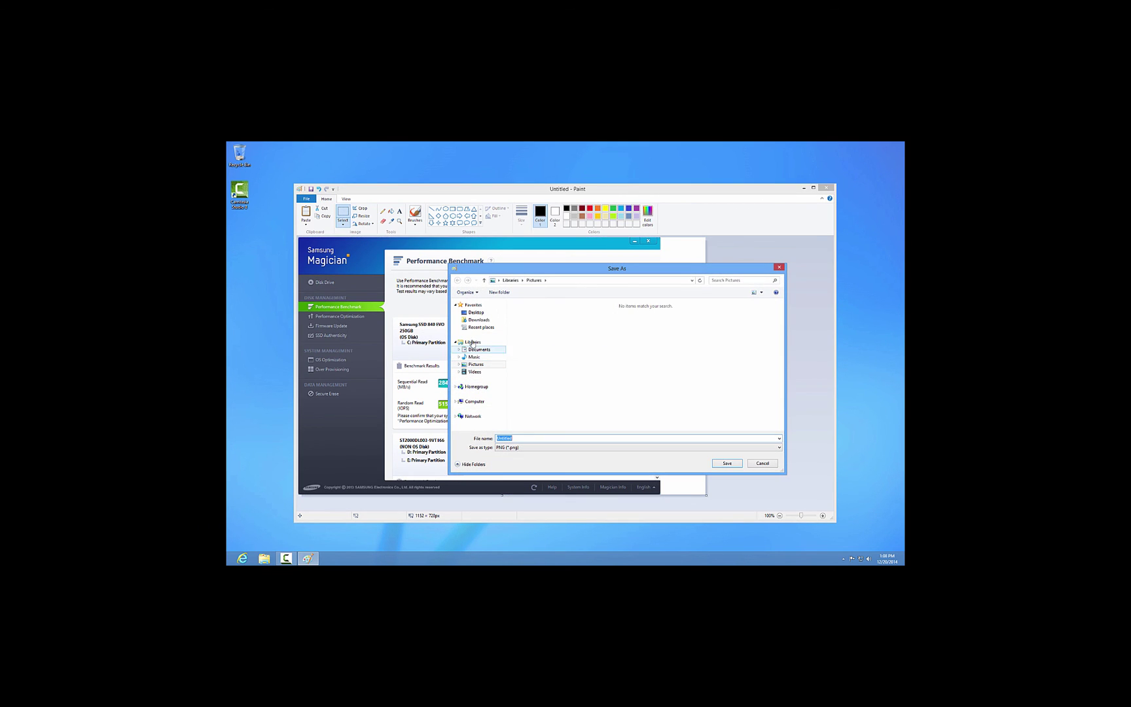
left_click(476, 312)
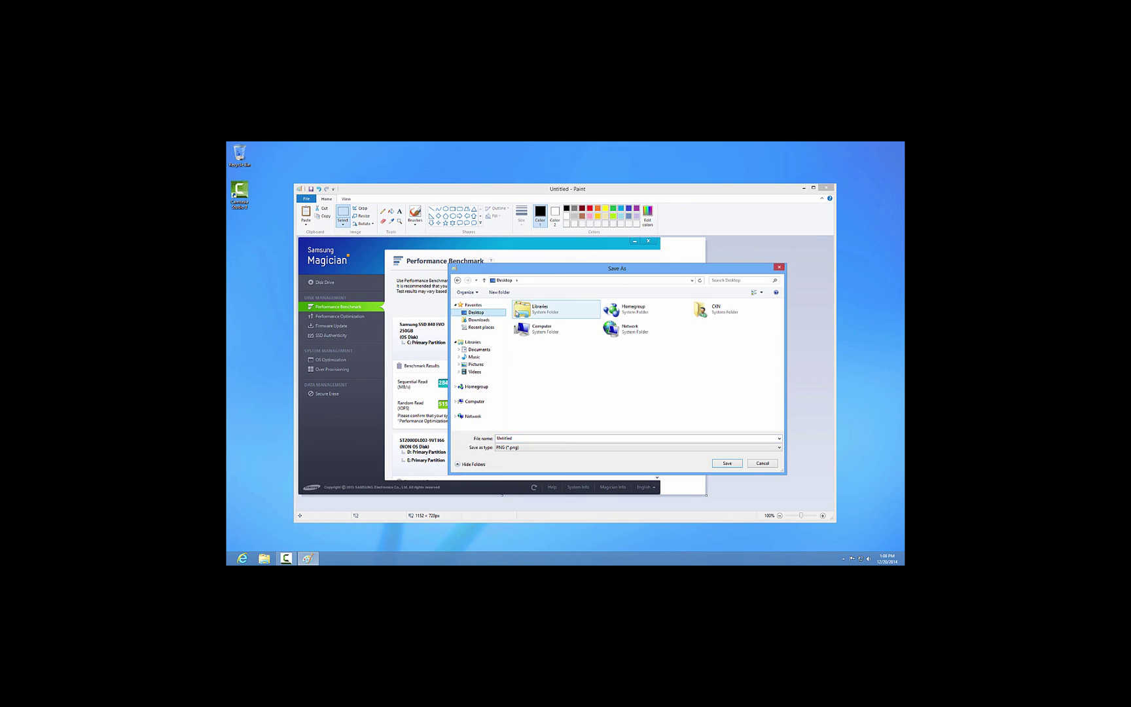
left_click(478, 350)
double_click(552, 438)
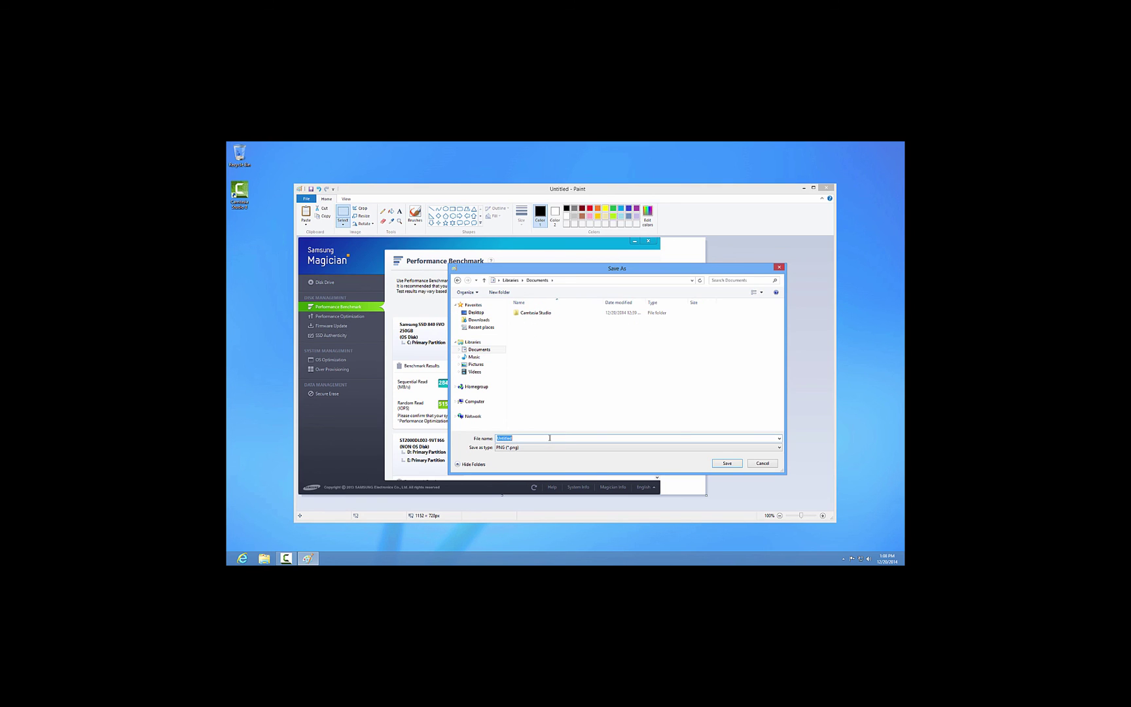
type("P")
type("SSD")
key("Return")
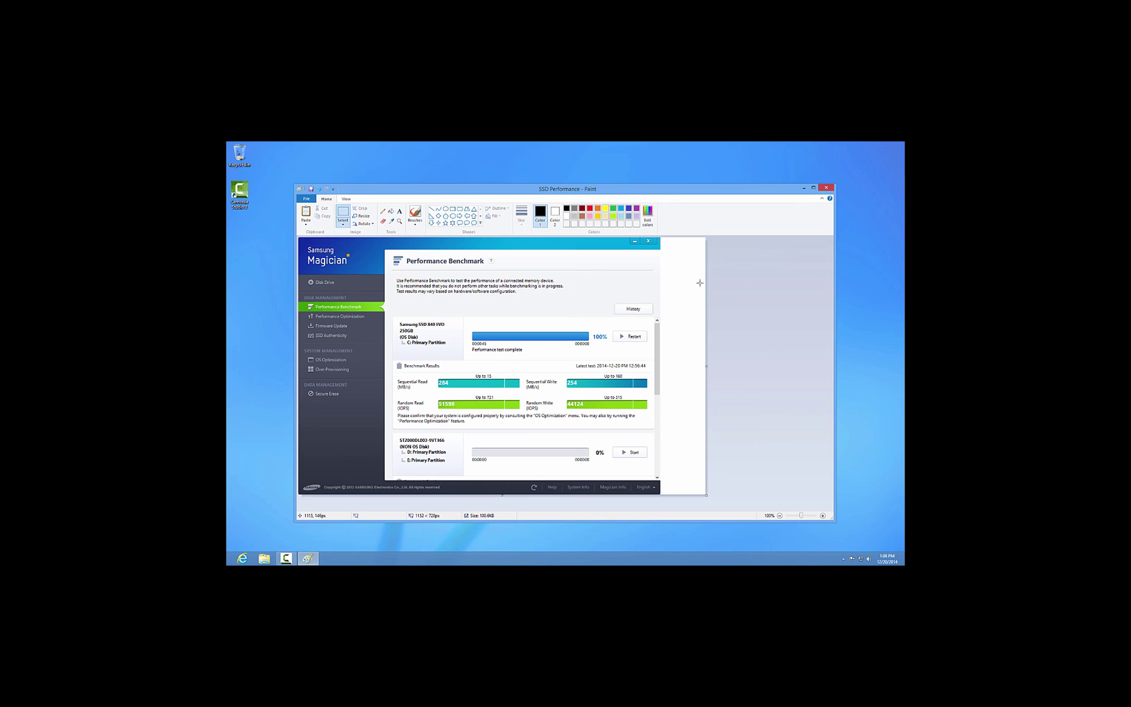